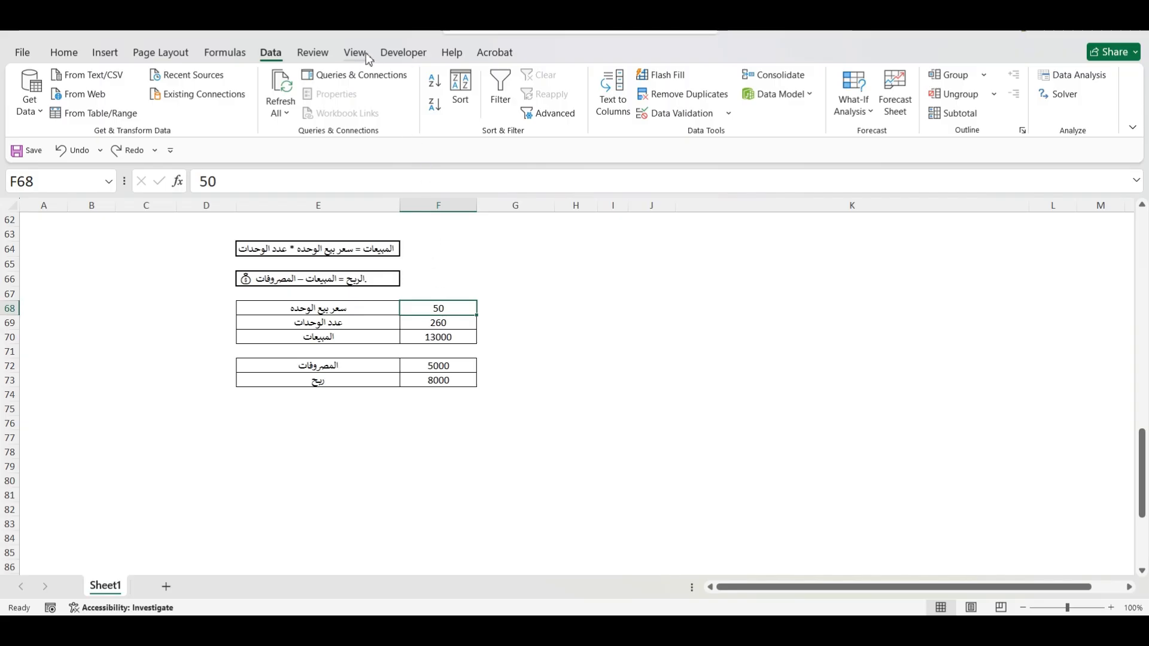
Examine the What-If Analysis options and the unit price, unit count and sales entries in rows 68 to 70
click(857, 112)
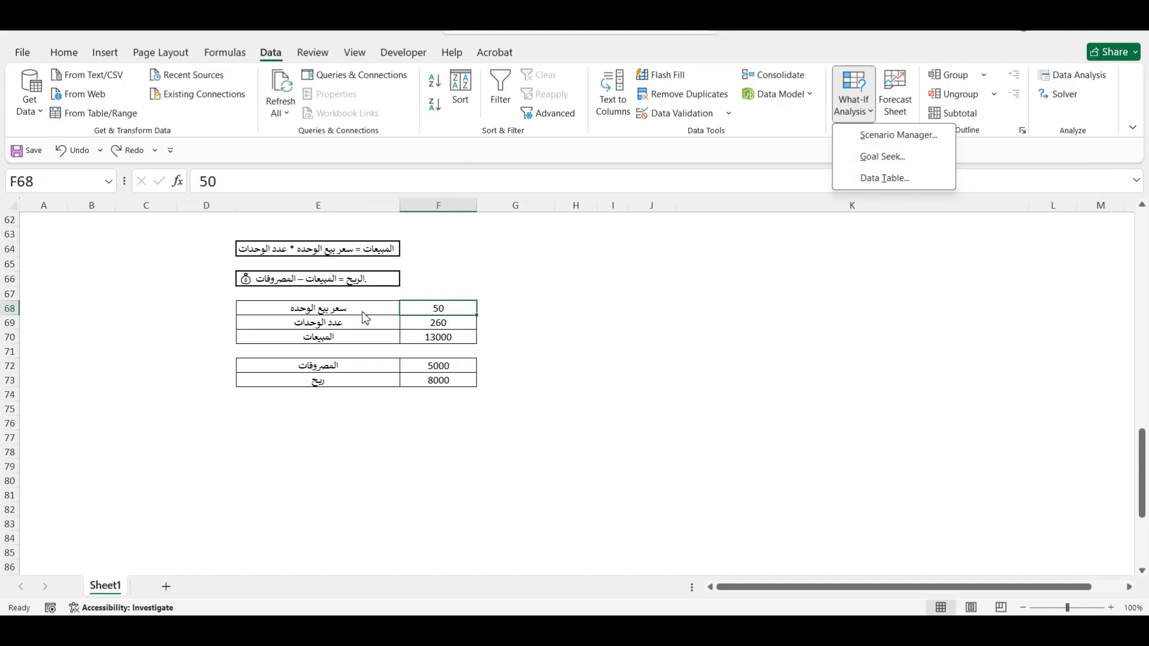
click(343, 303)
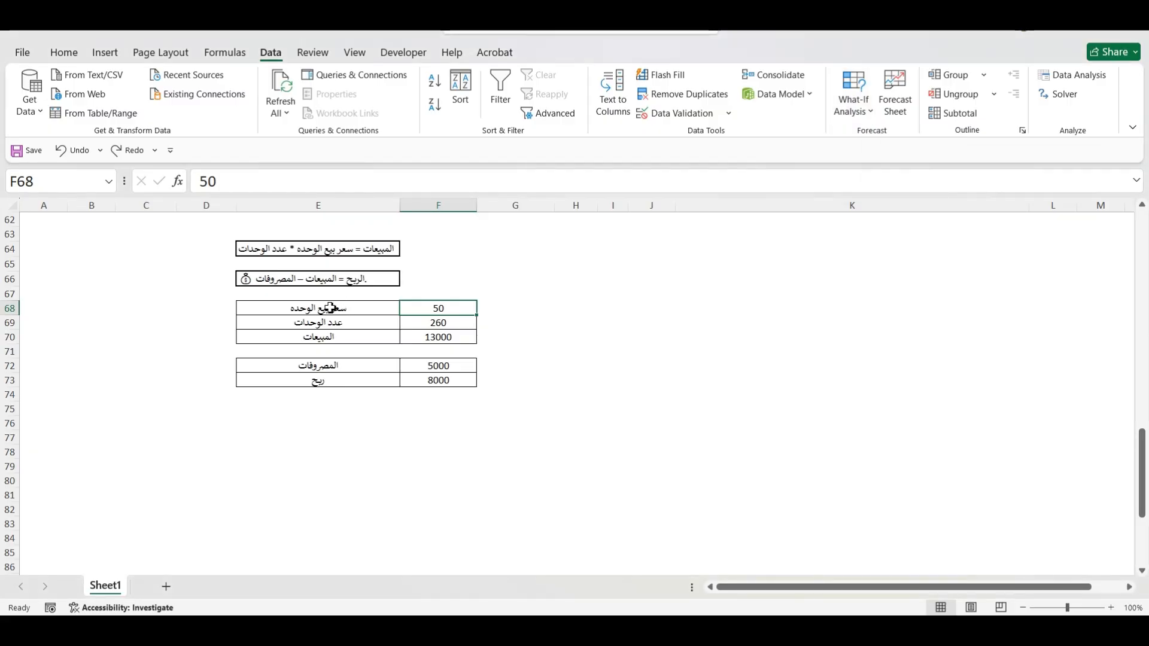
click(334, 304)
click(338, 323)
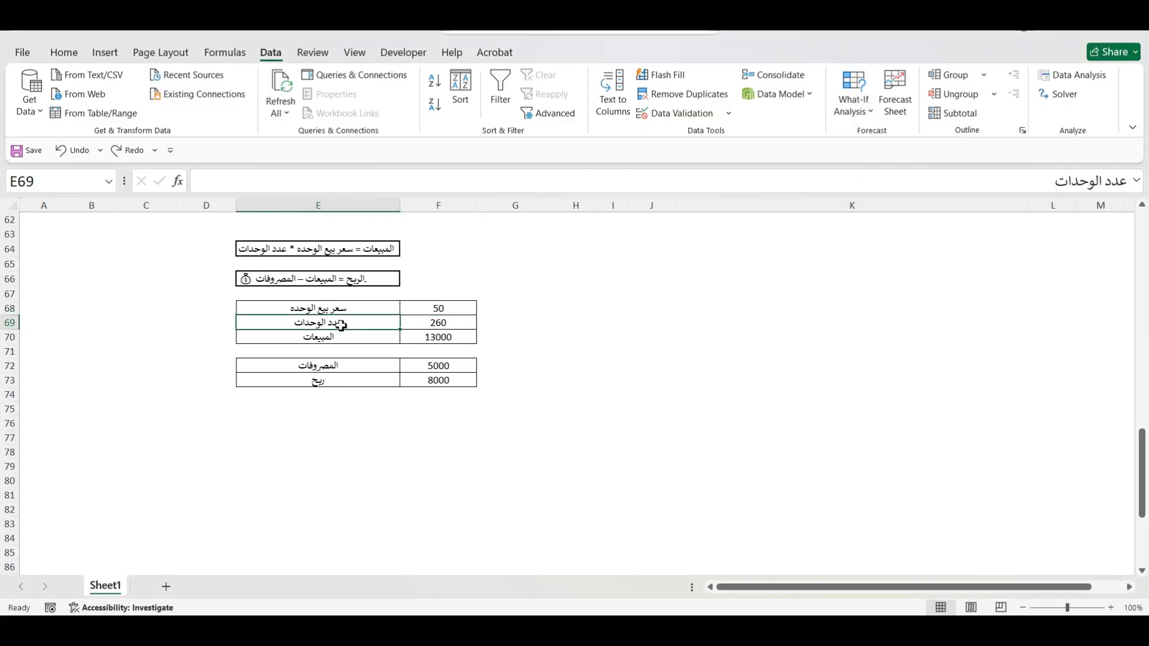
click(347, 339)
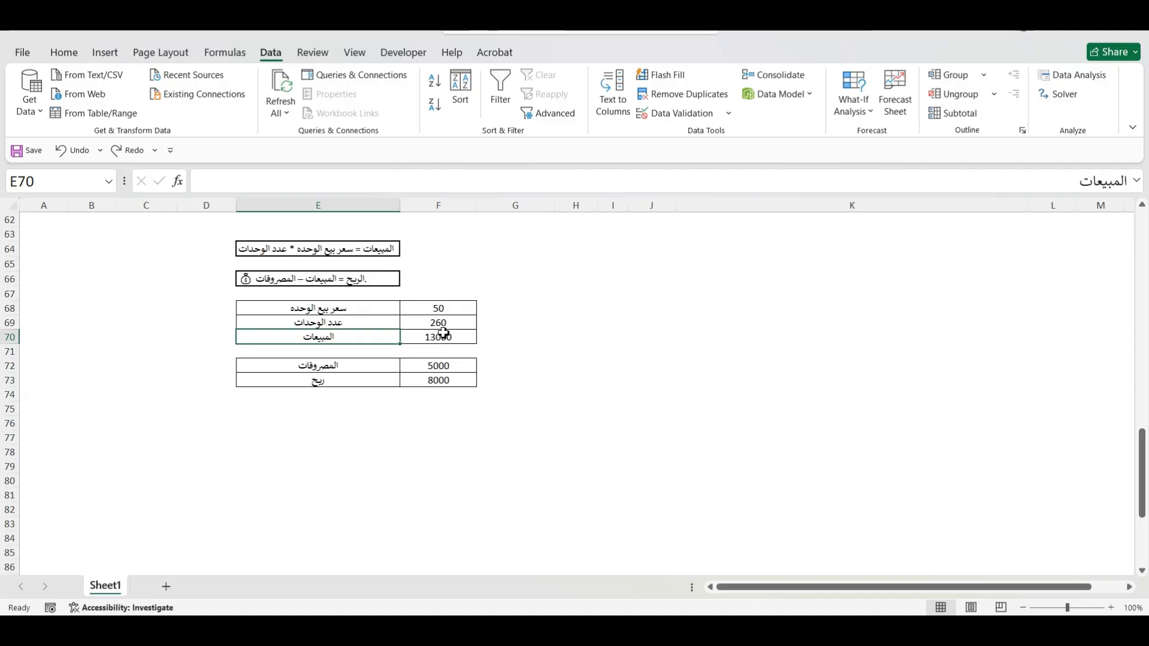
click(452, 310)
click(451, 323)
Run Goal Seek to bring the sales formula in F70 to 20000 by changing the unit count in F69, keeping the solution
click(455, 335)
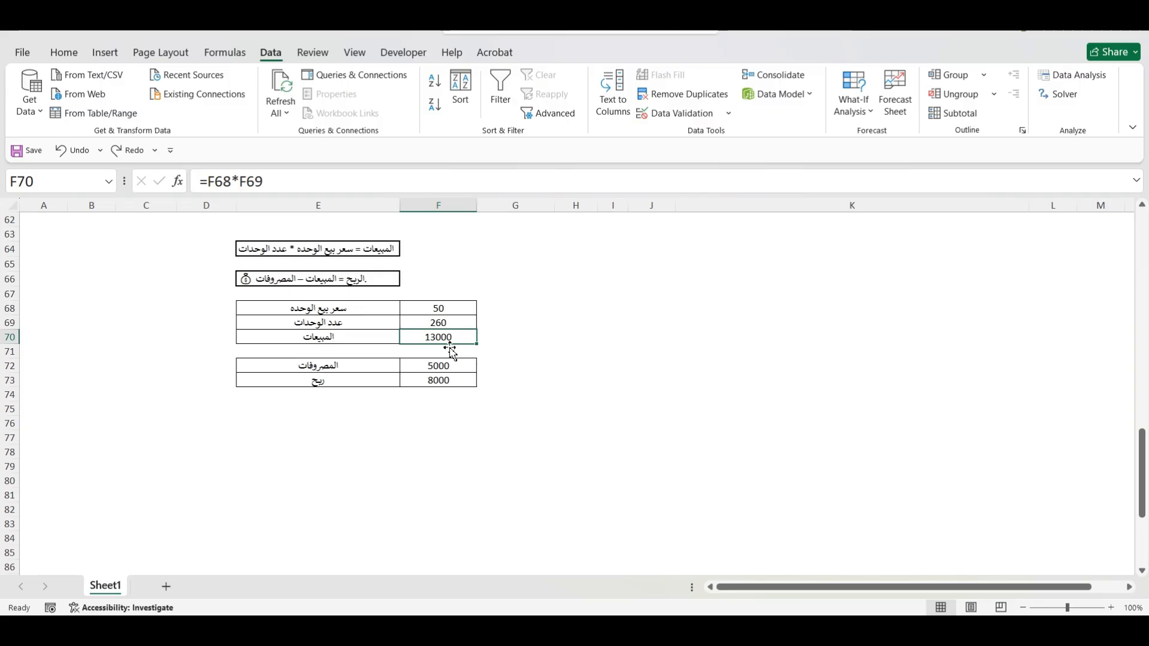
click(855, 114)
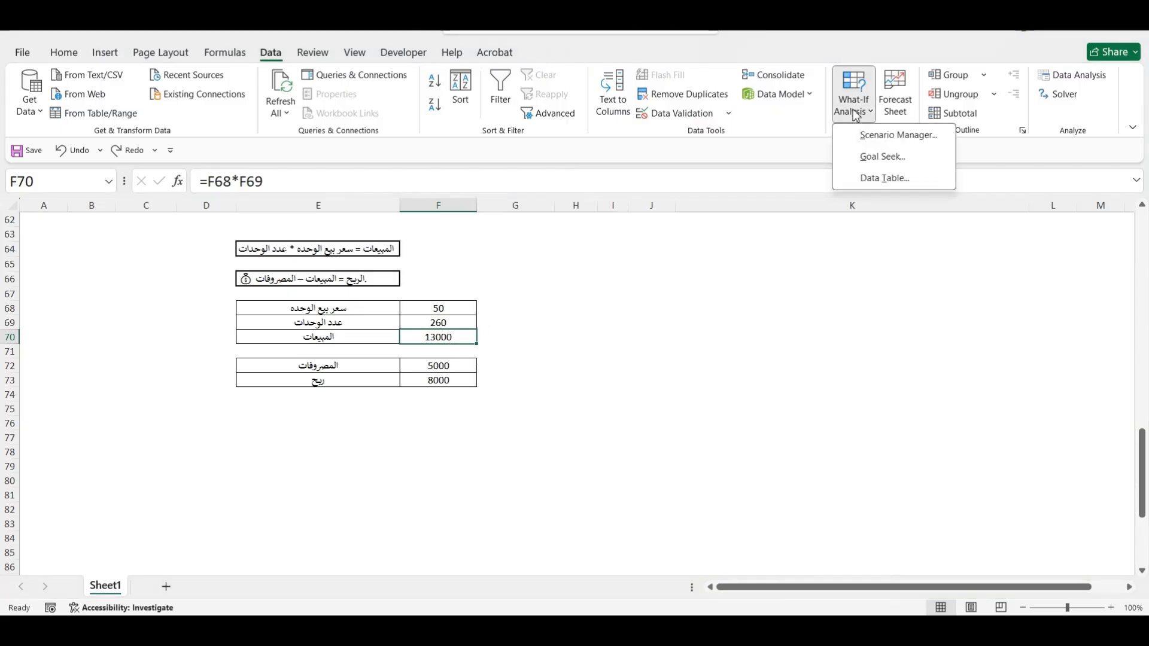
click(883, 157)
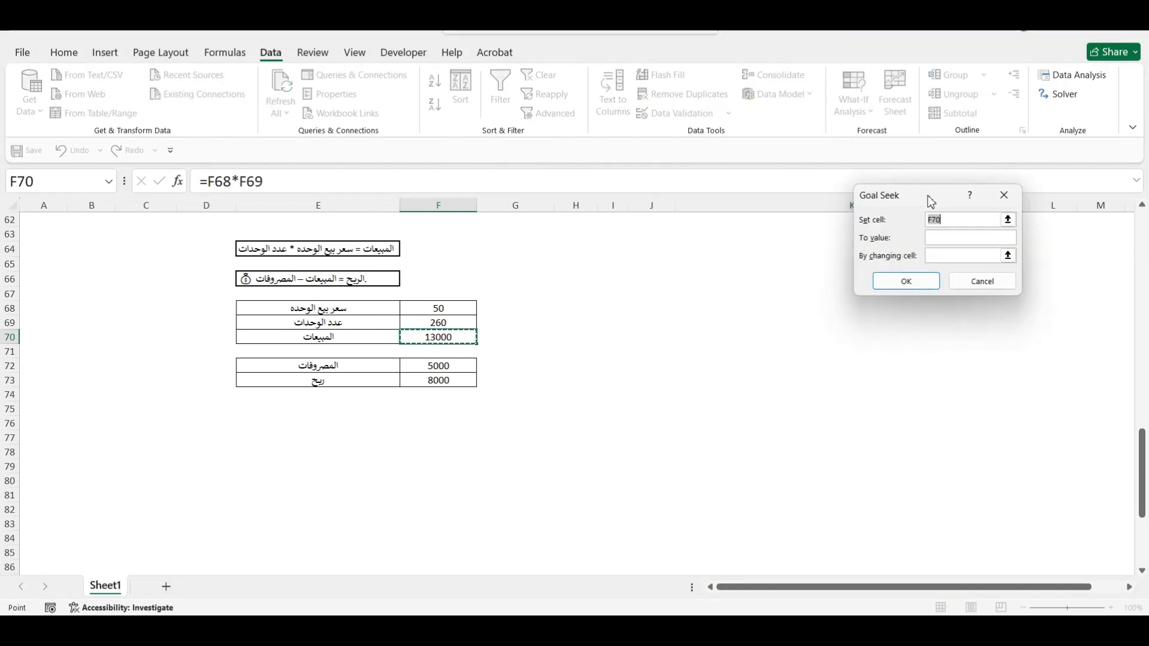
drag(943, 199, 600, 216)
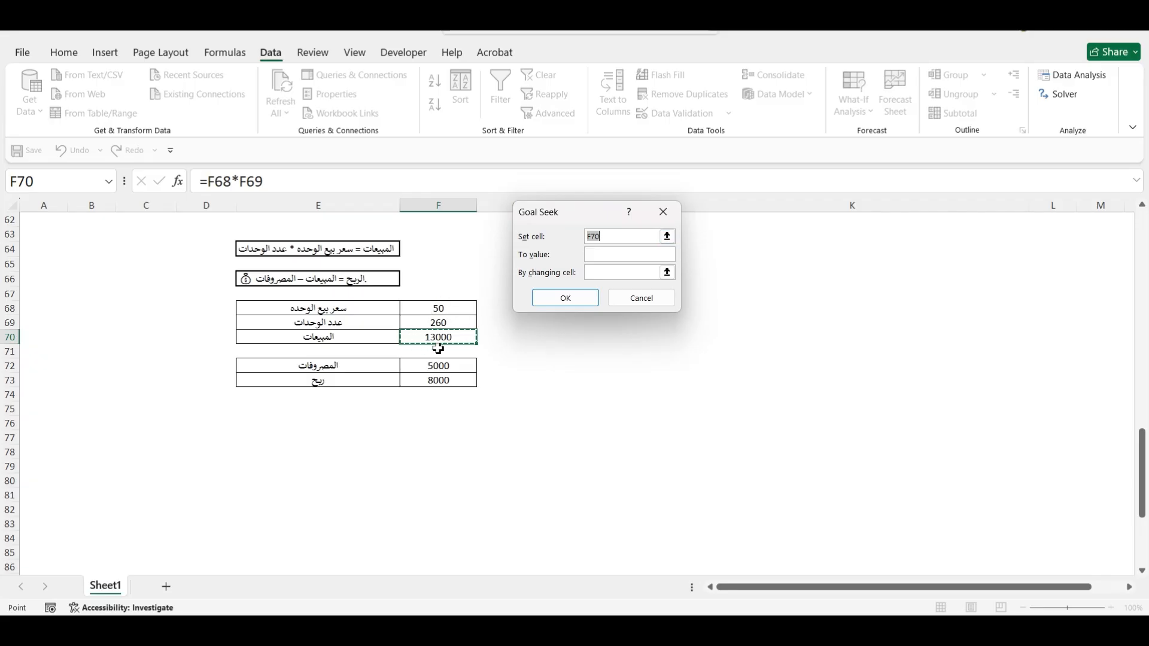
click(609, 256)
click(584, 255)
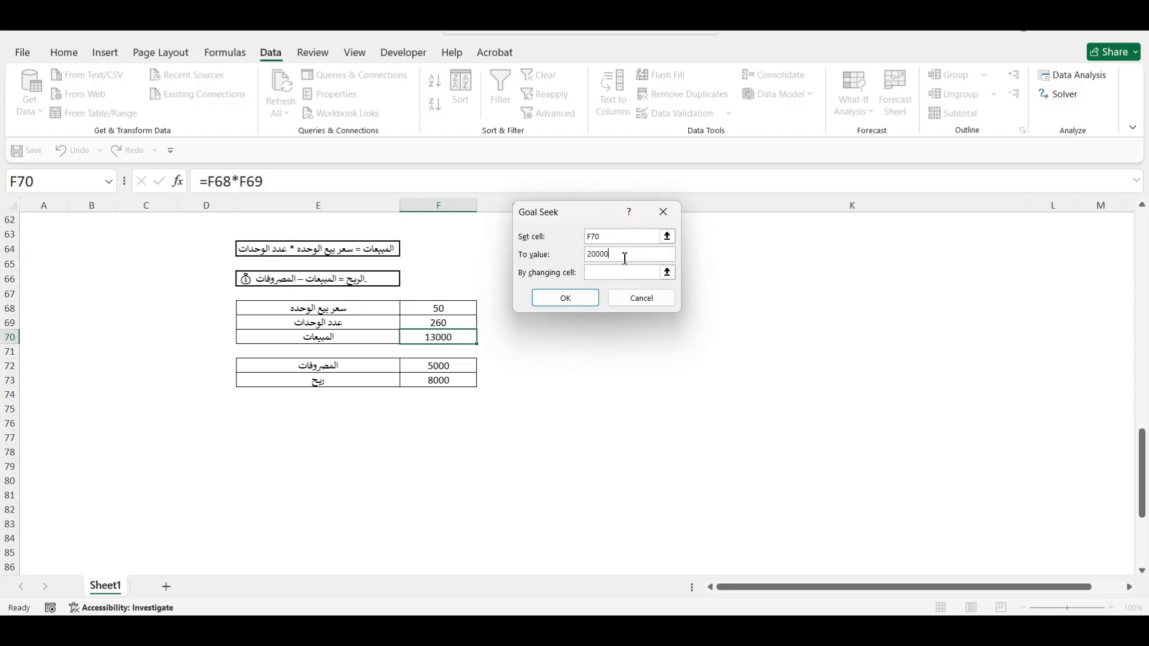
click(616, 272)
click(440, 323)
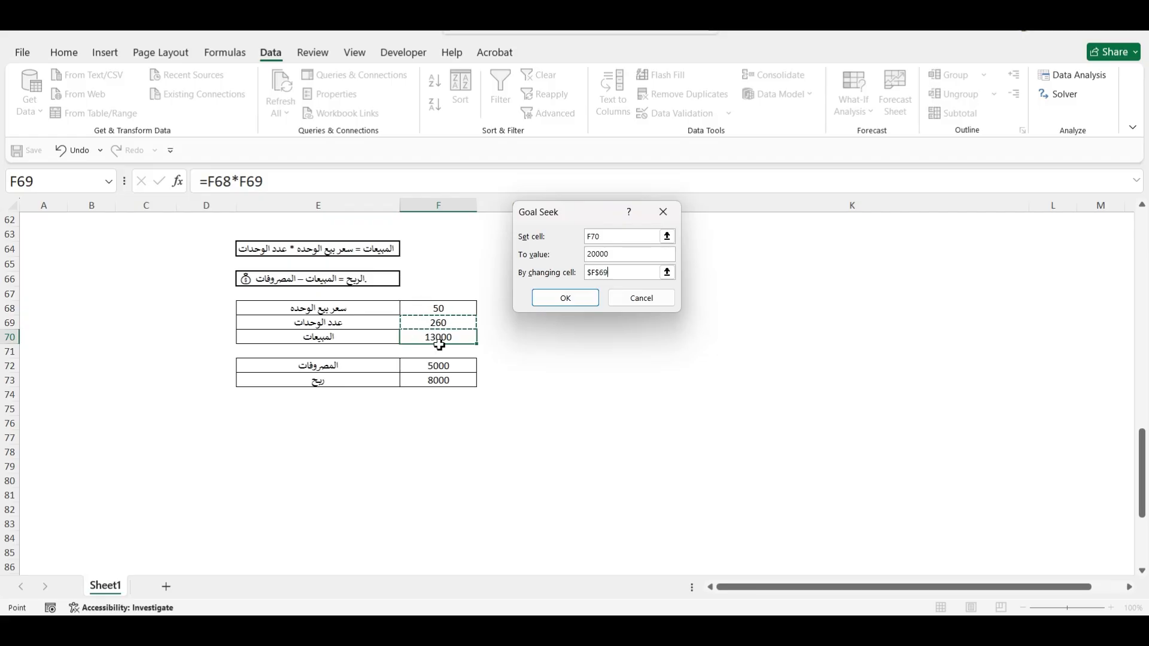
click(583, 300)
key(Return)
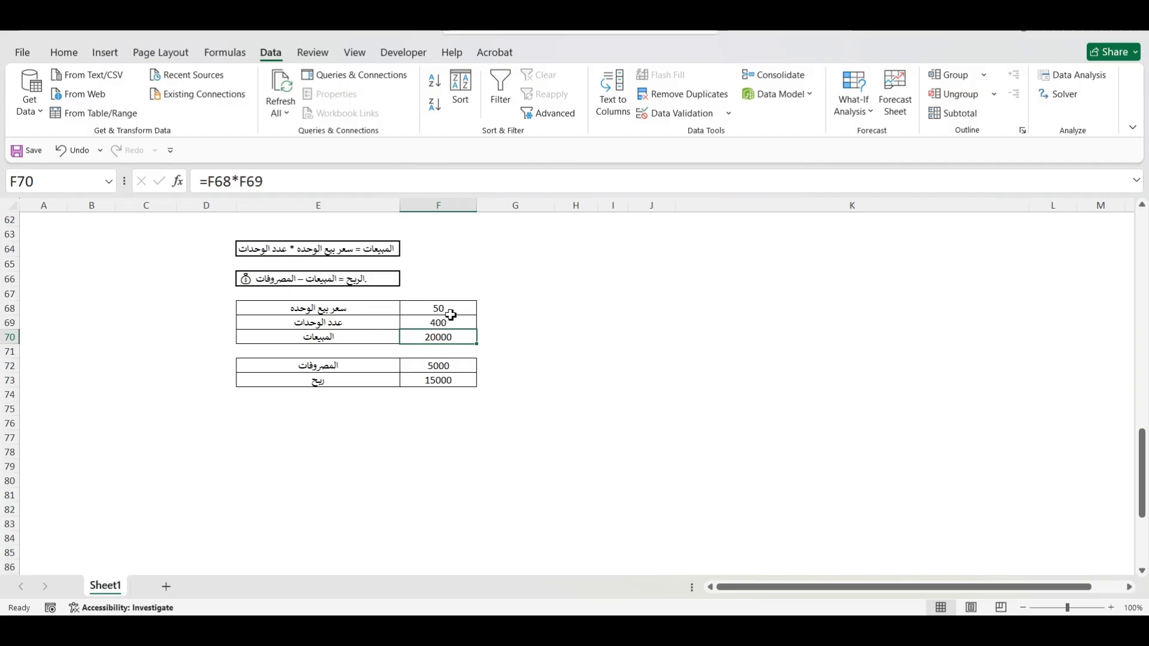
Run Goal Seek to bring the profit formula in F73 to 22000 by changing the unit count in F69, keeping the solution
click(445, 366)
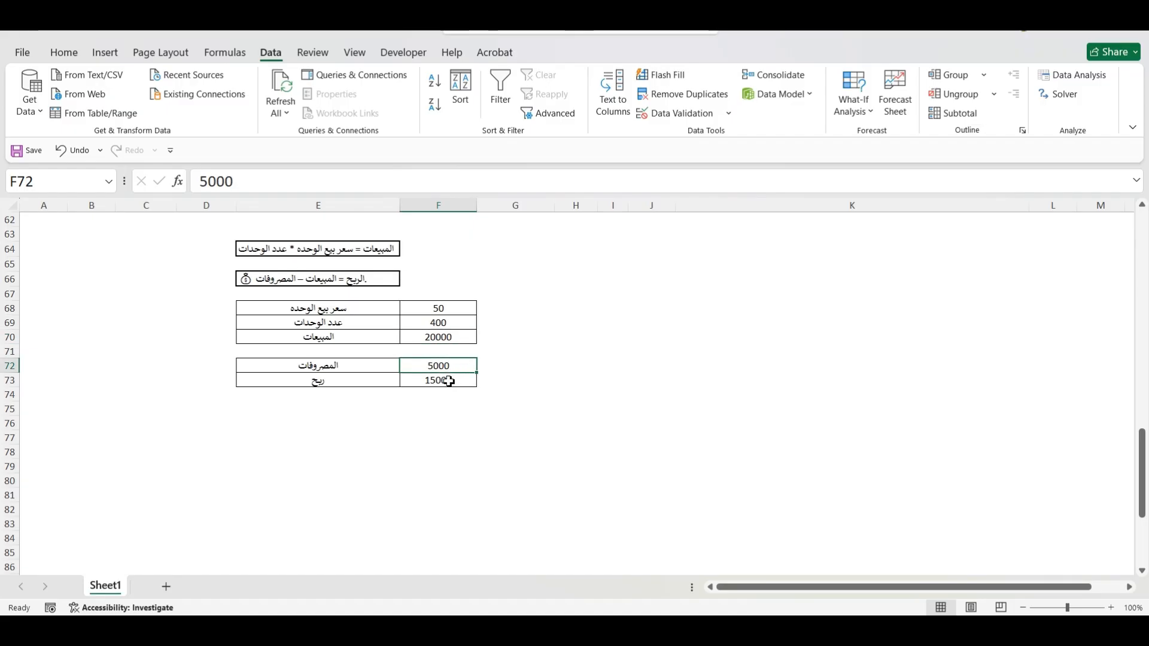
click(441, 382)
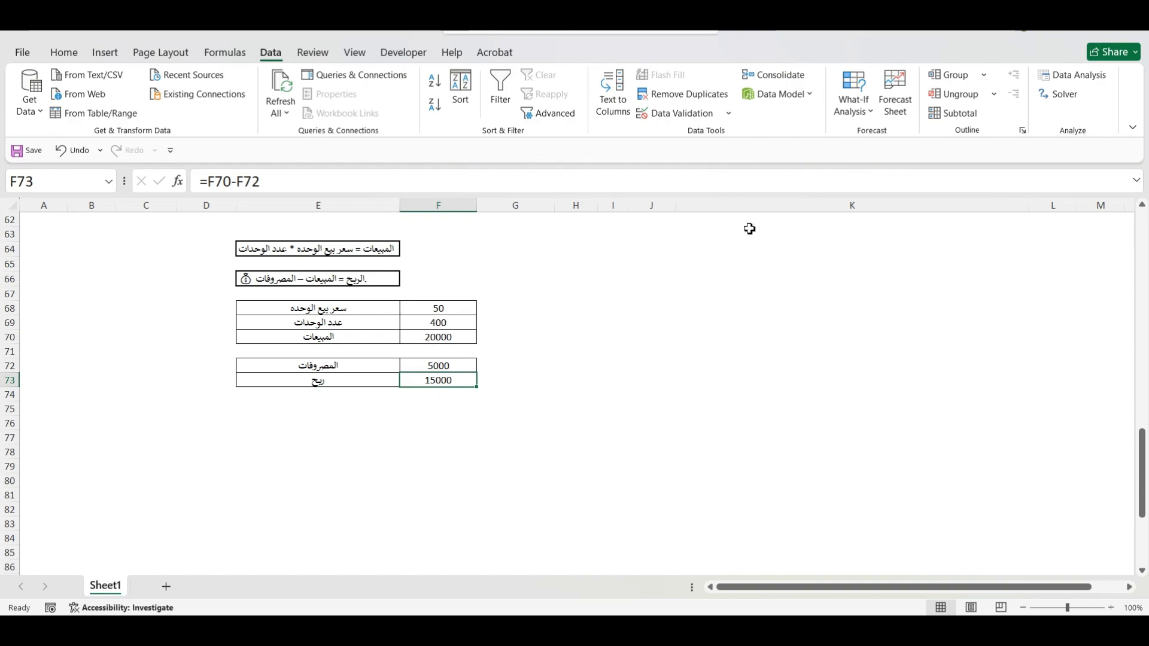
click(862, 109)
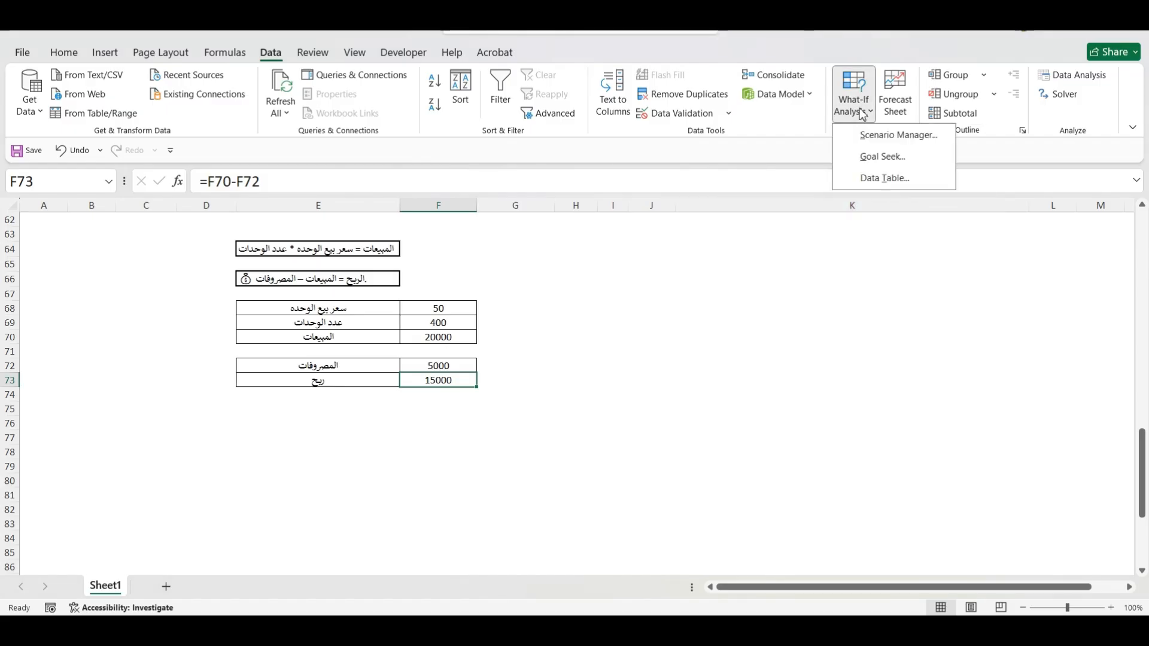
click(883, 157)
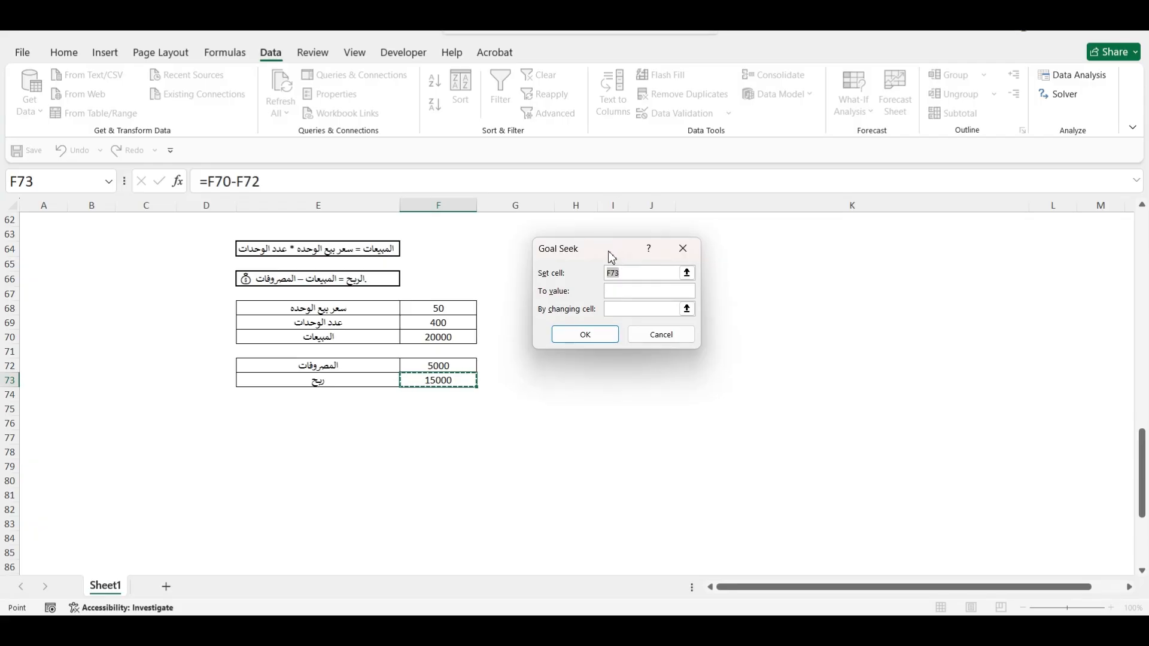
drag(610, 256, 646, 200)
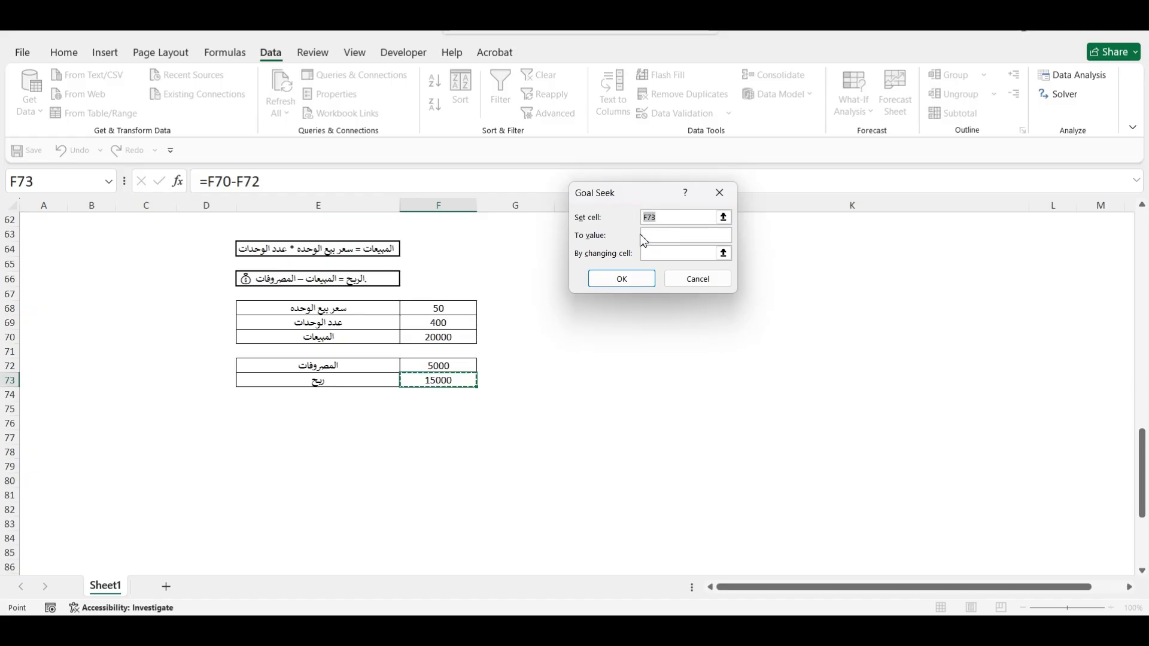
click(672, 237)
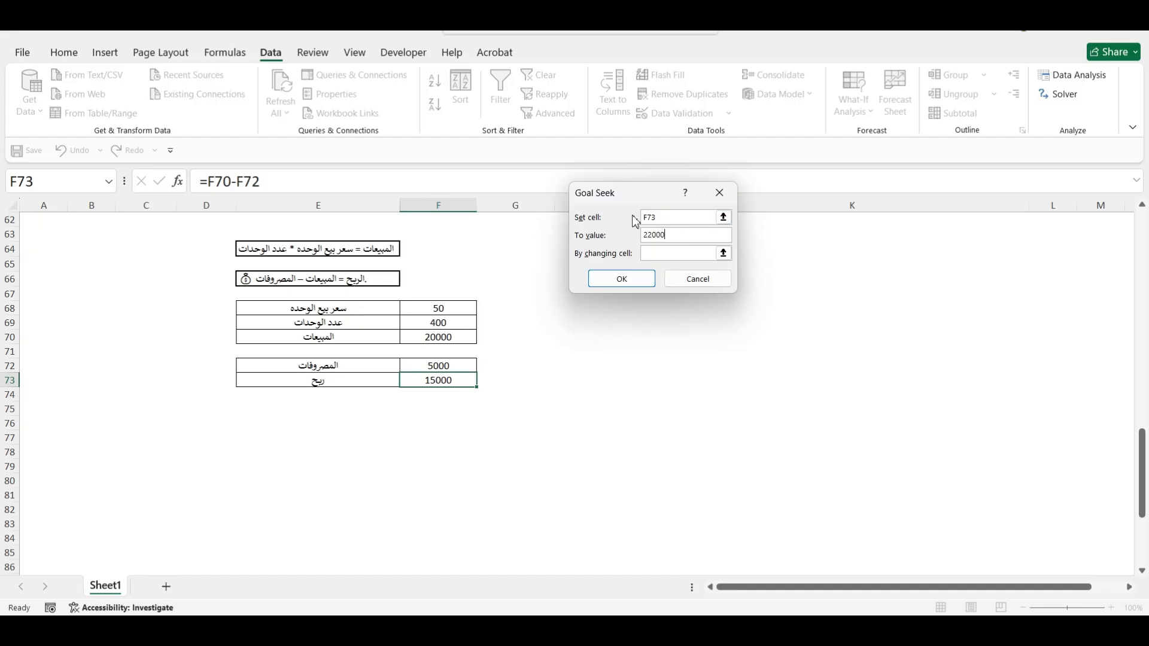
click(657, 252)
click(448, 322)
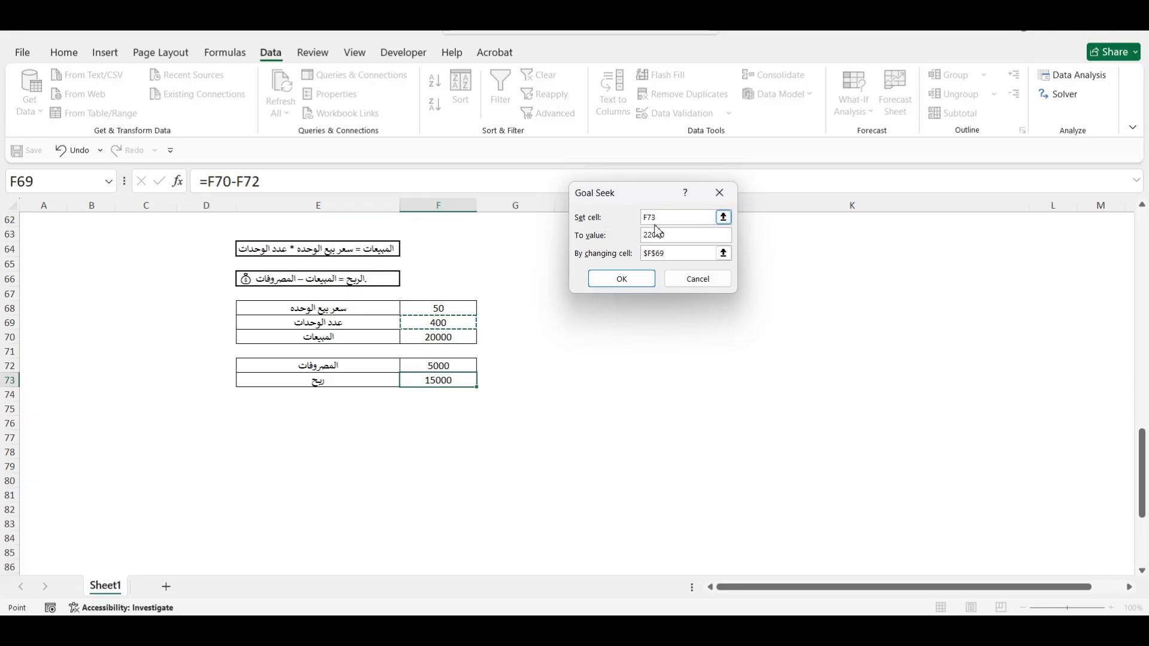
click(626, 281)
click(598, 310)
Review the unit count, sales and profit in F69, F70 and F73 against the profit target
click(454, 329)
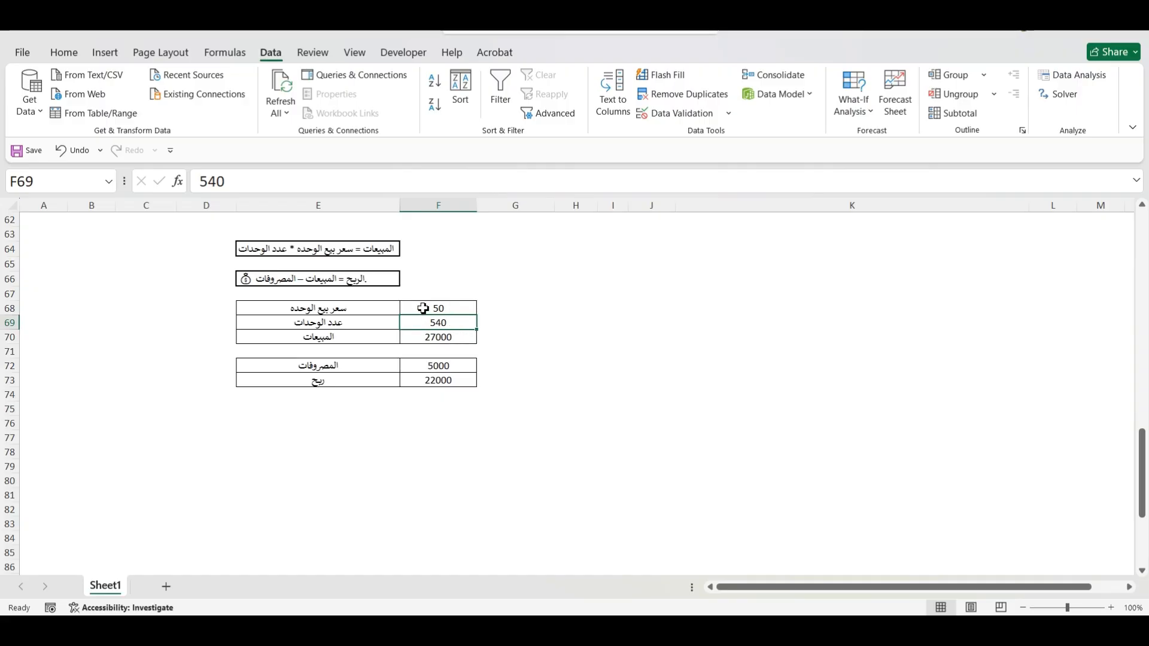
click(456, 339)
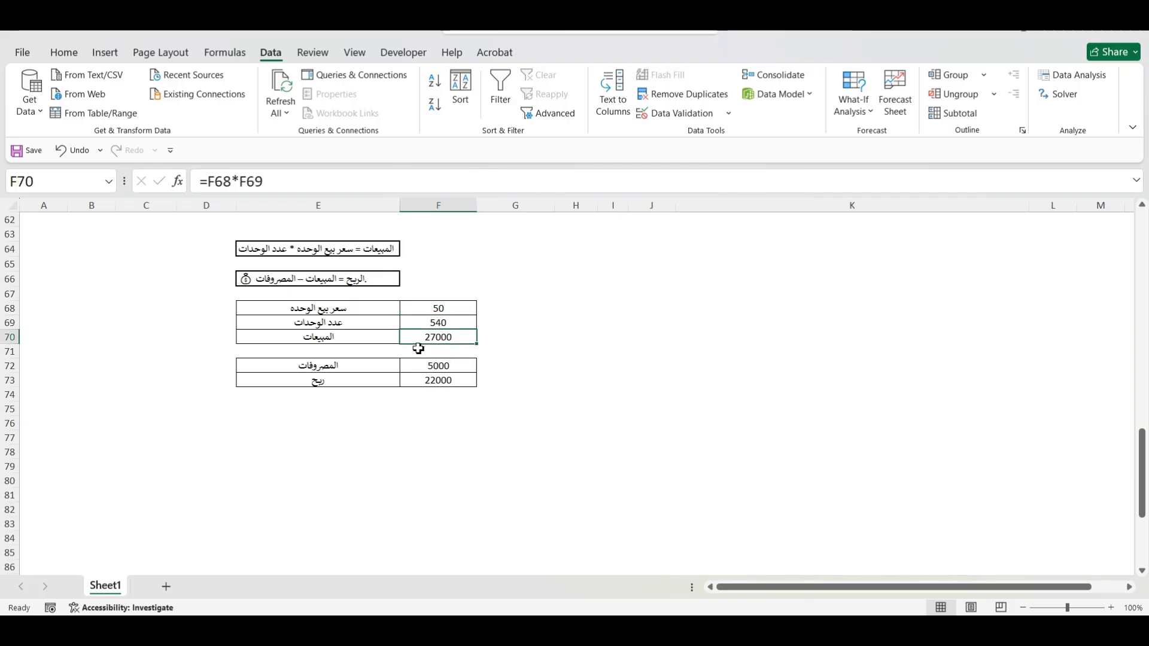
click(441, 381)
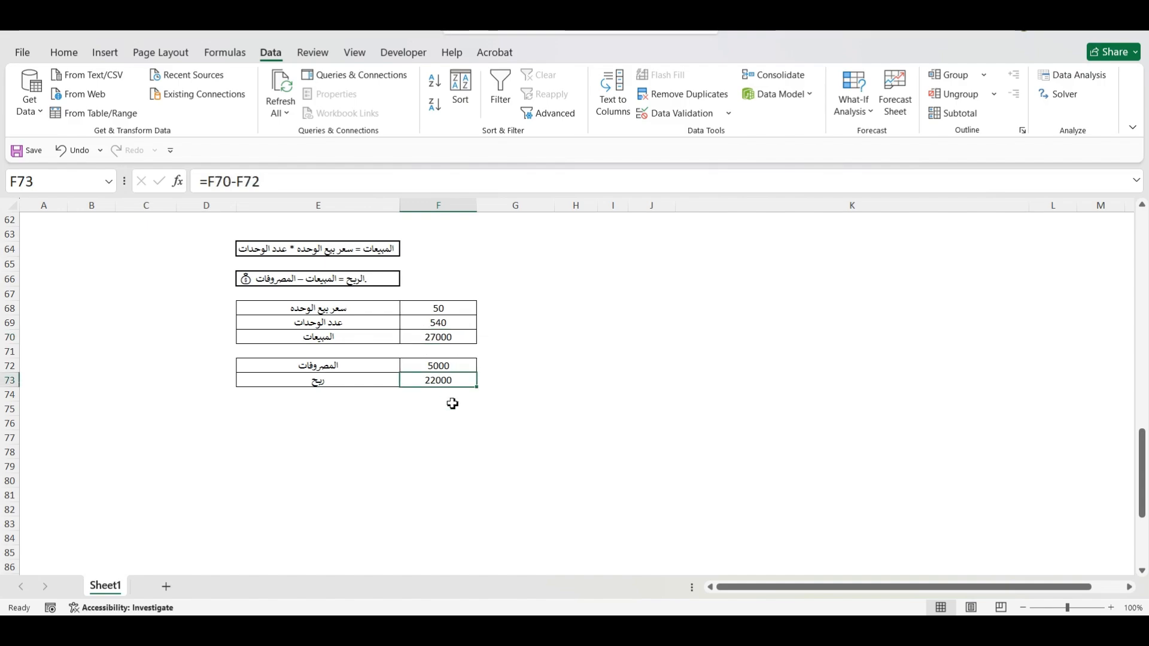